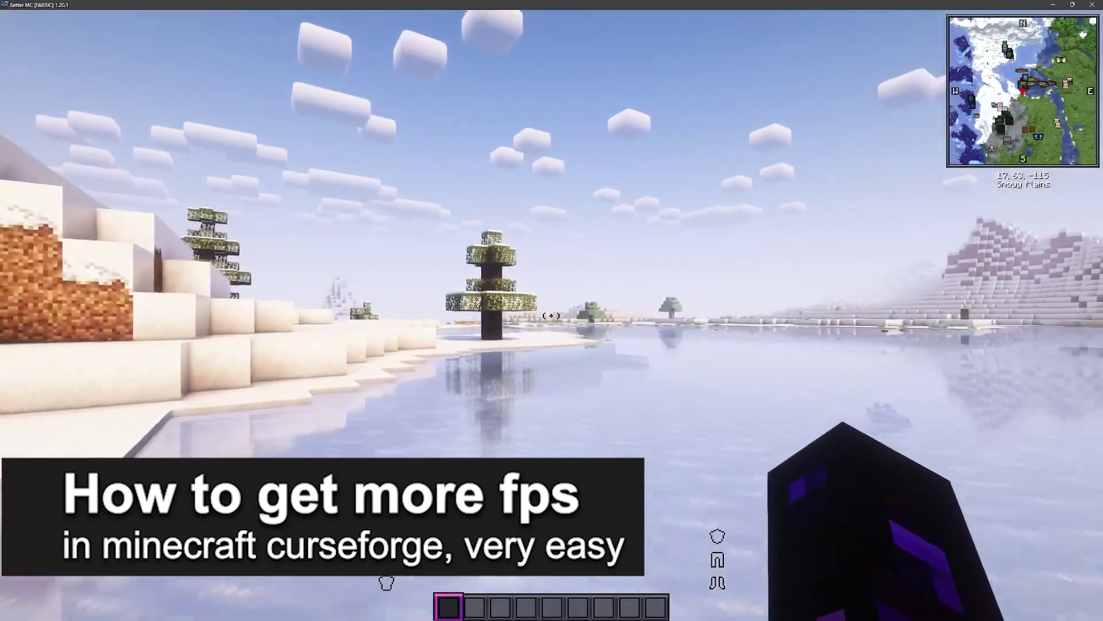
key(w)
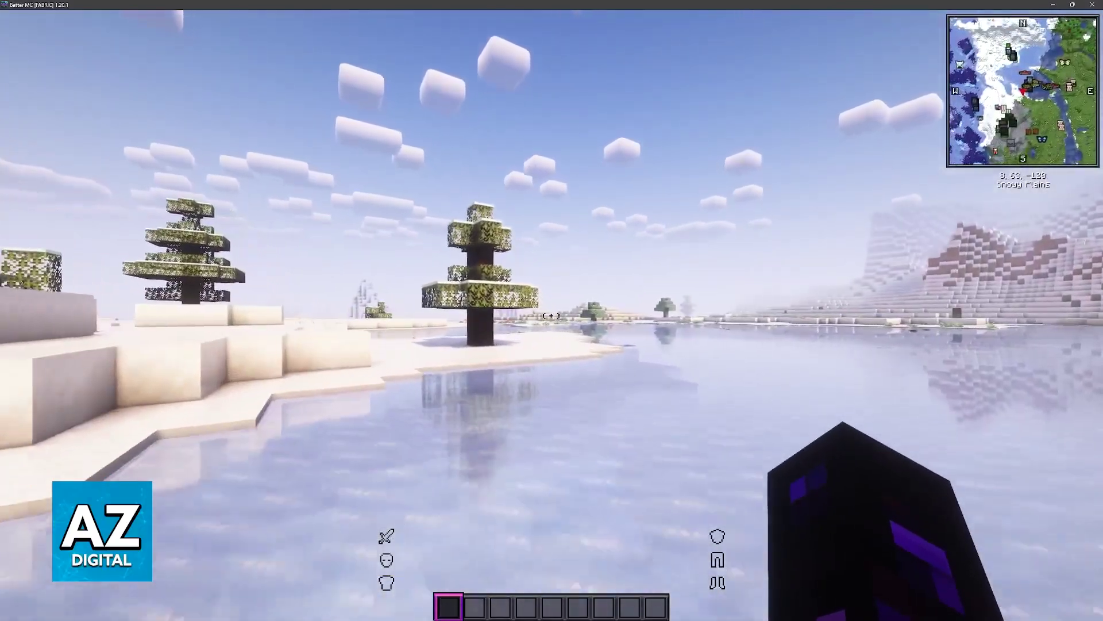
key(w)
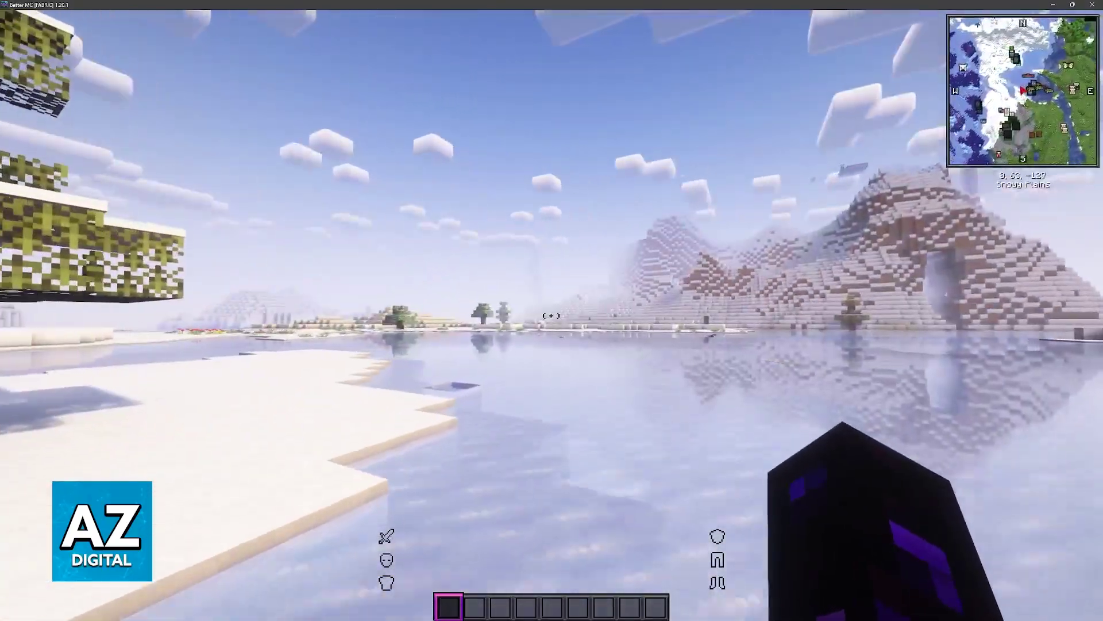
key(w)
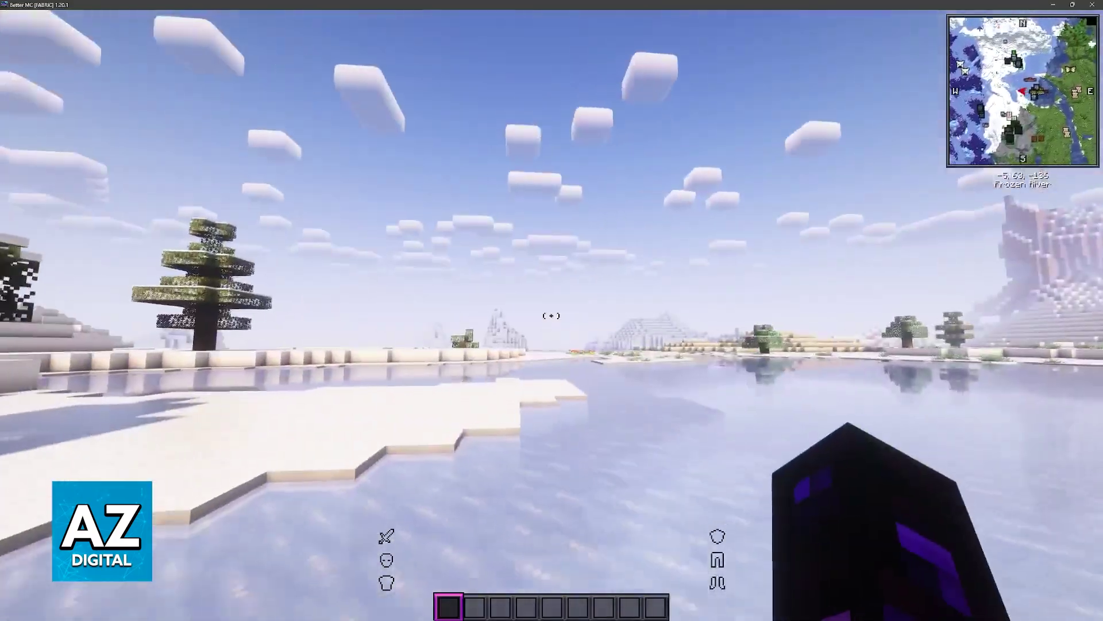
key(w)
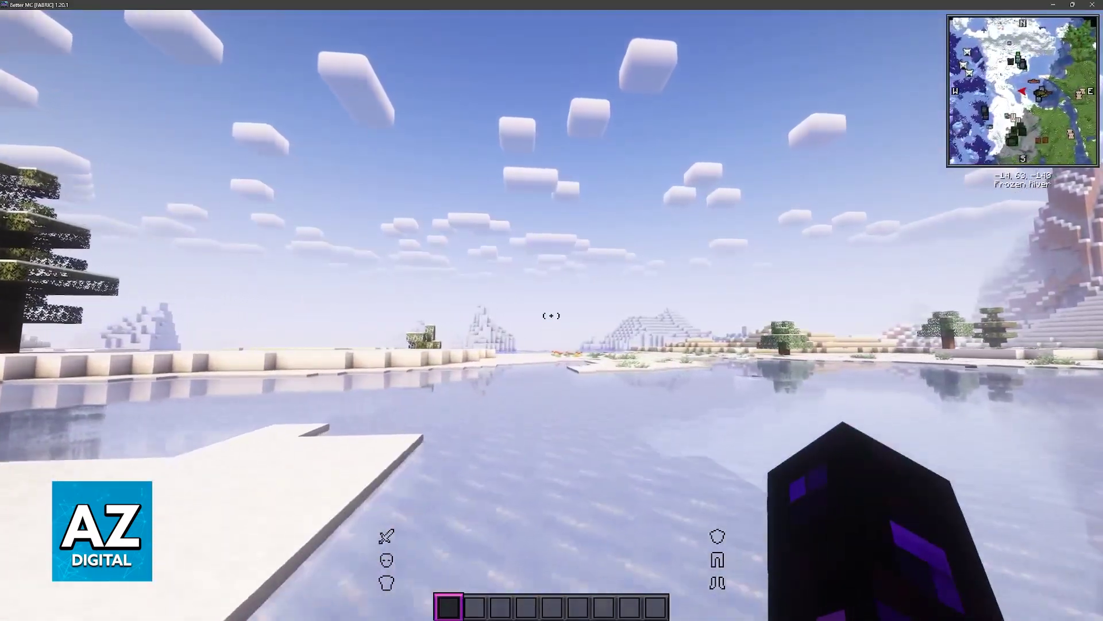
key(w)
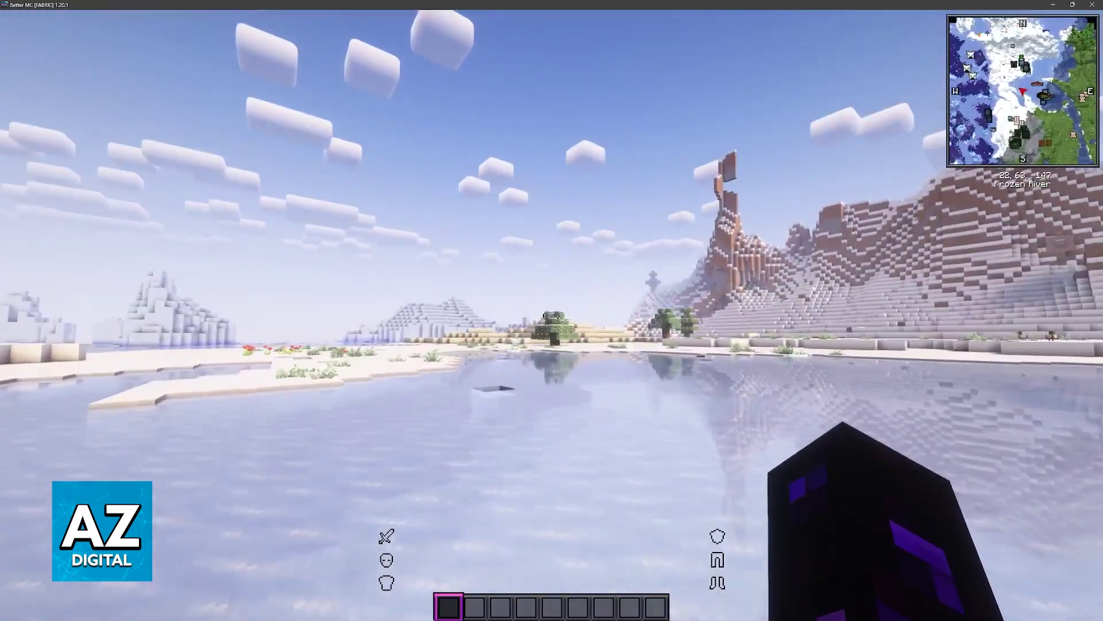
key(w)
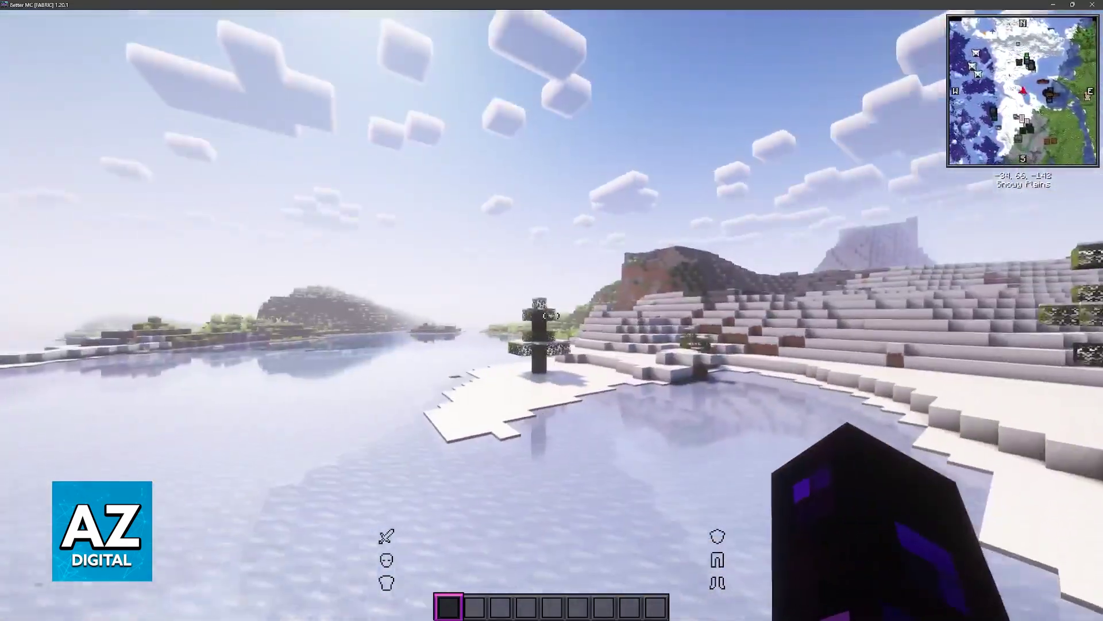
key(w)
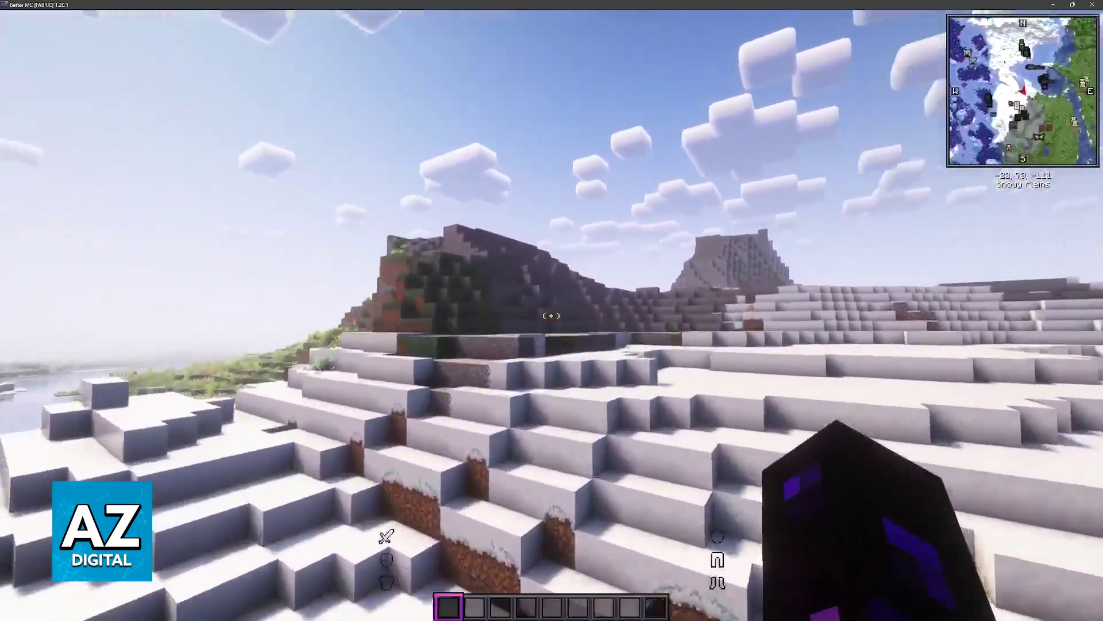
key(w)
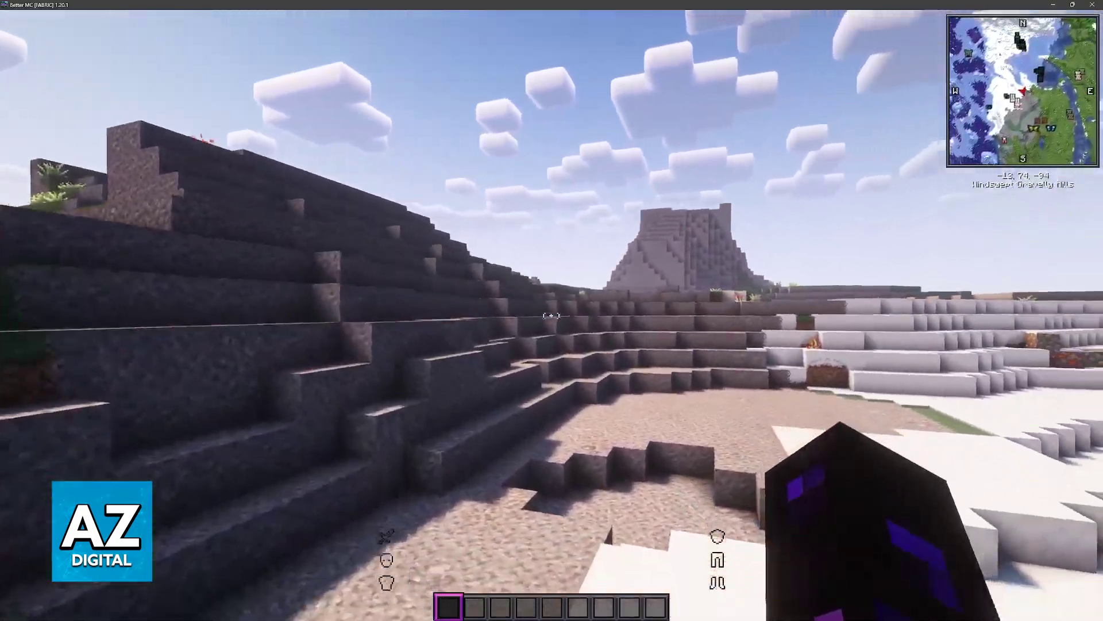
key(w)
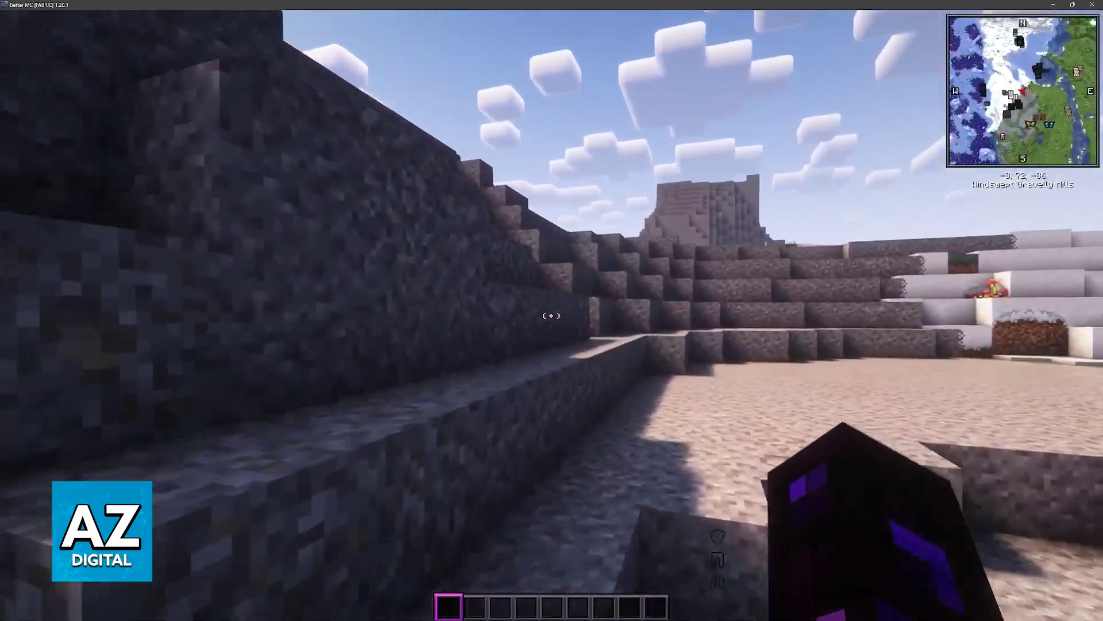
key(w)
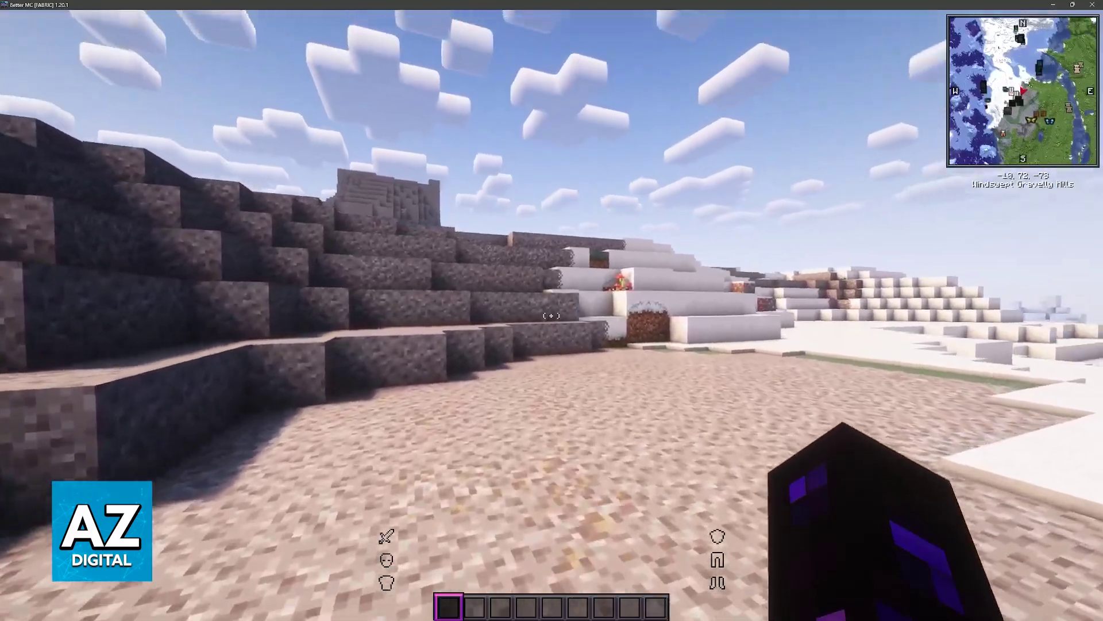
key(w)
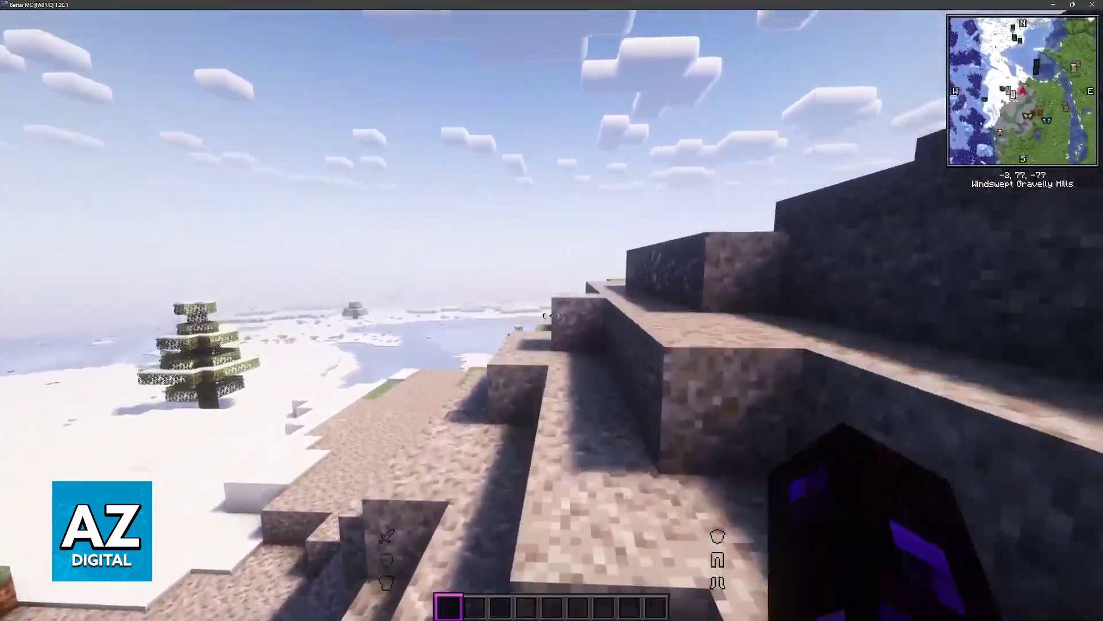
Pause the game, open the video settings, and look through the Performance and Advanced options.
key(Escape)
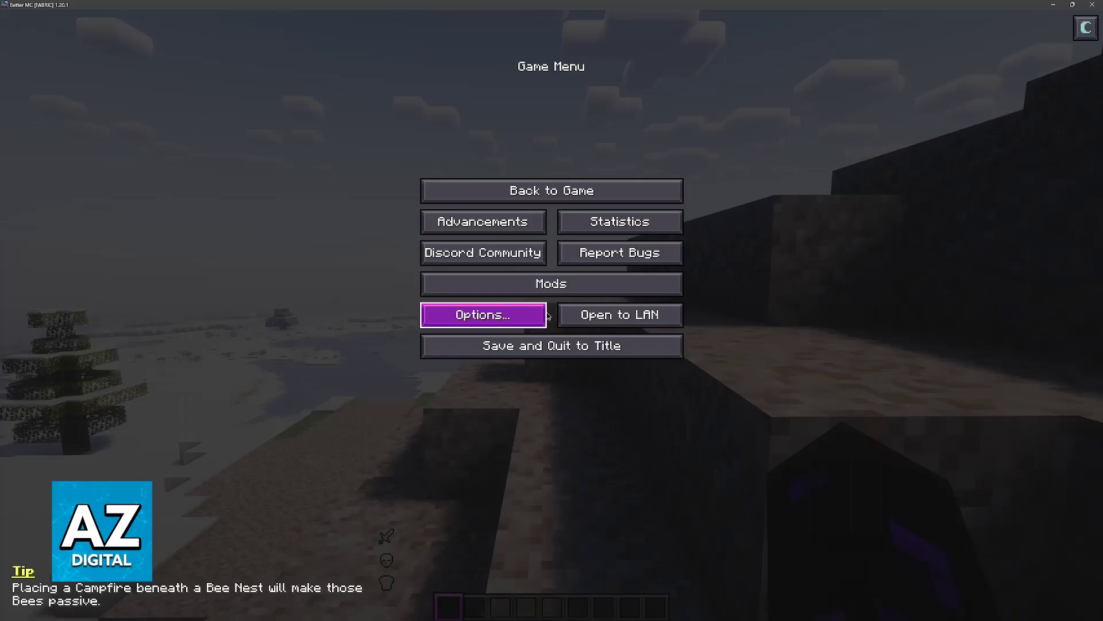
click(543, 315)
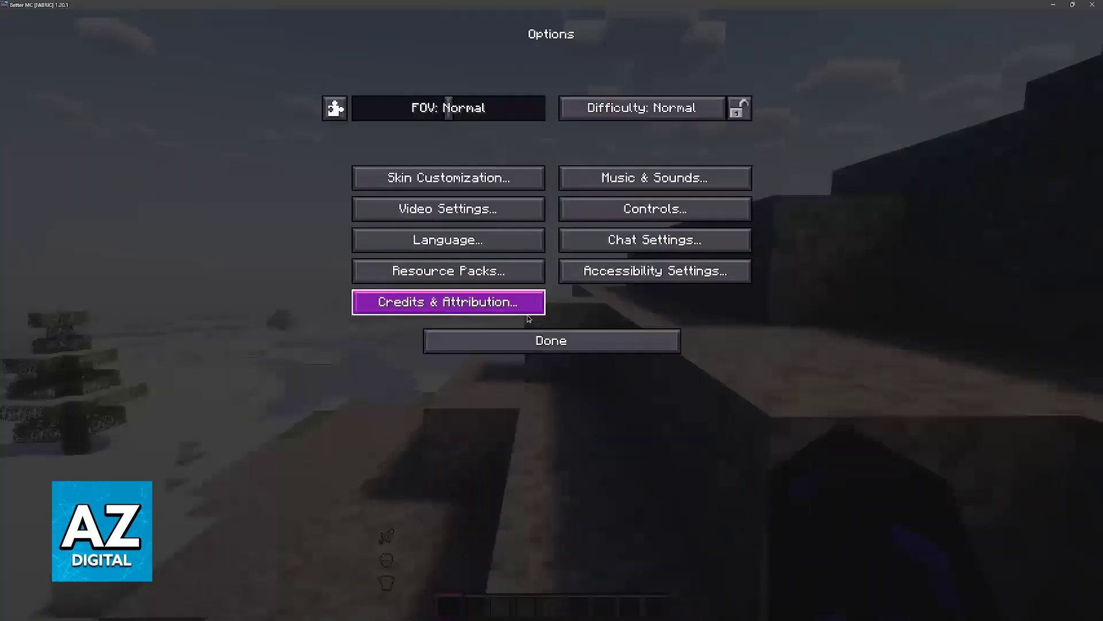
click(493, 222)
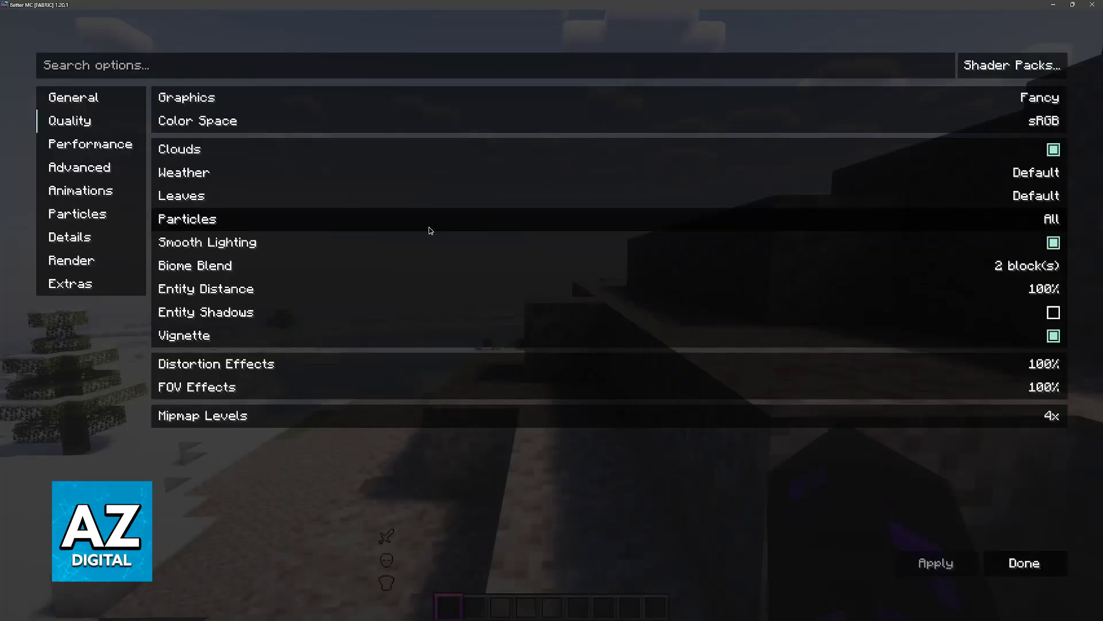
click(110, 150)
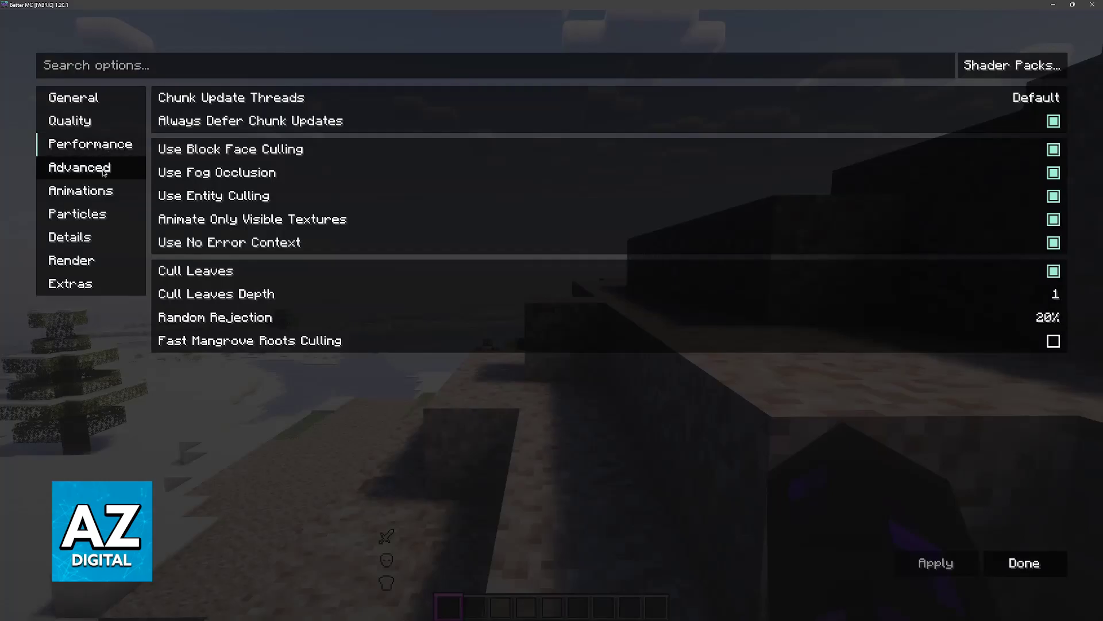
click(104, 172)
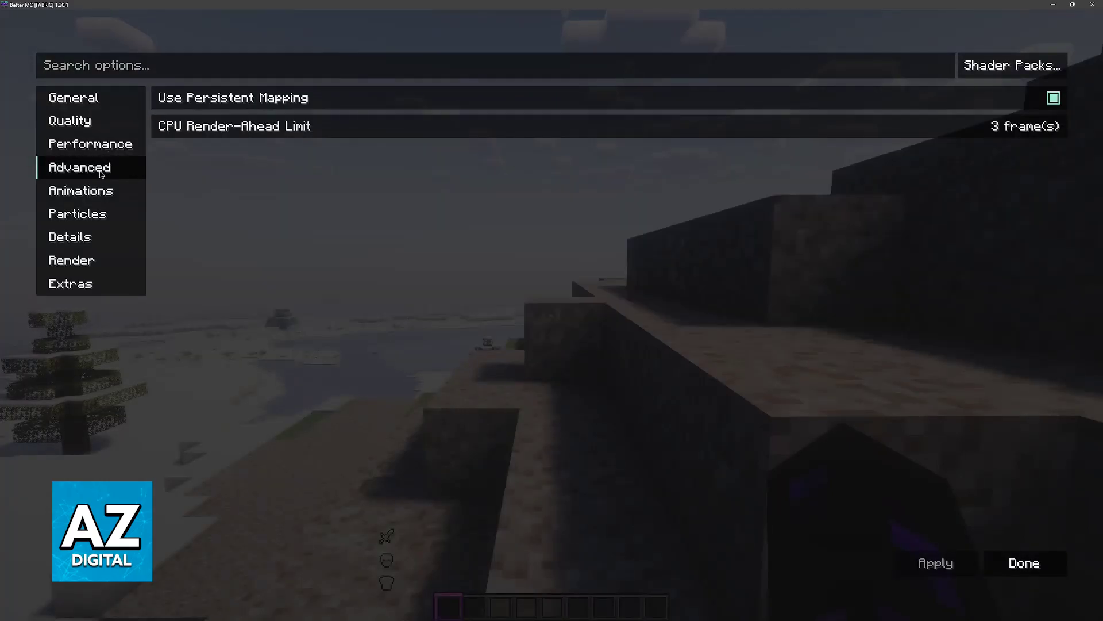
Set the Graphics, Leaves and Weather quality options to Fast.
click(87, 122)
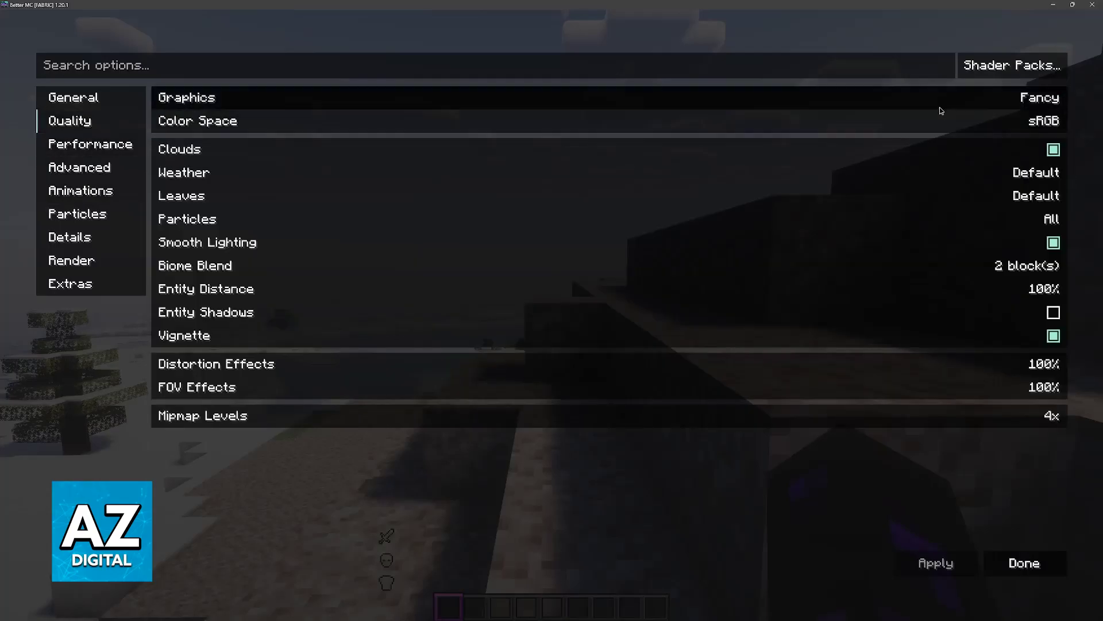
click(1033, 102)
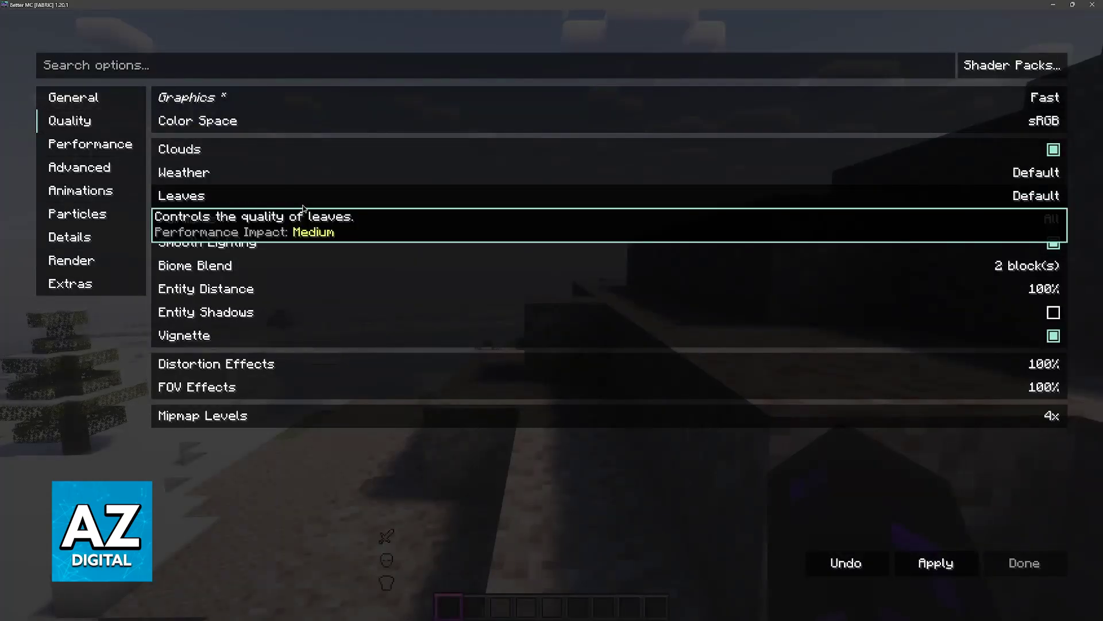
click(984, 197)
click(1028, 199)
click(614, 183)
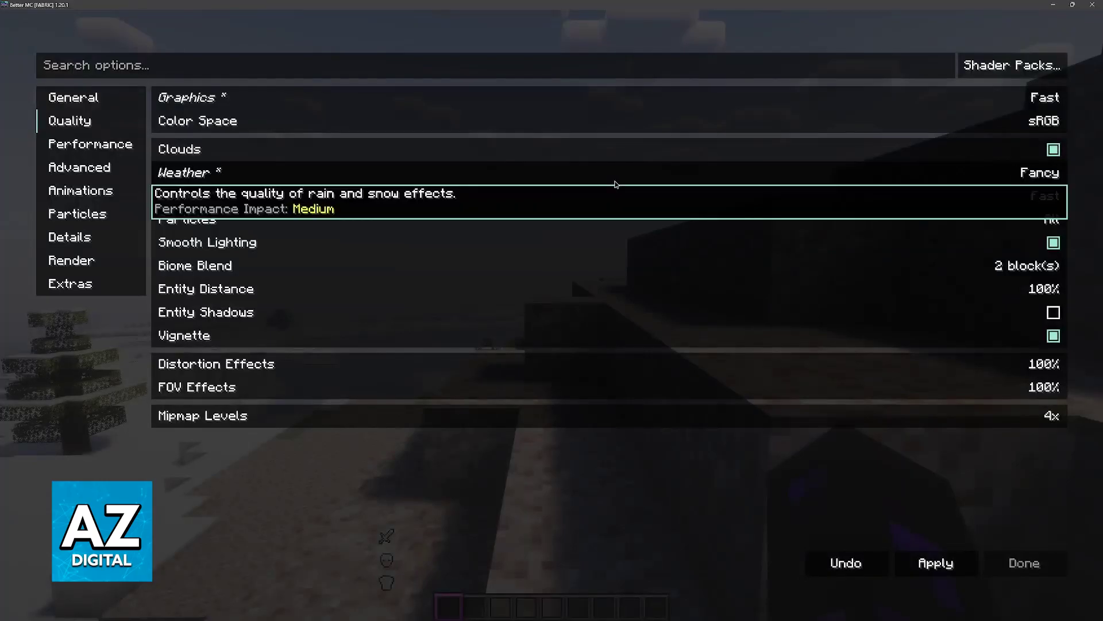
click(615, 184)
Reduce the Particles quality option to Minimal.
click(1029, 218)
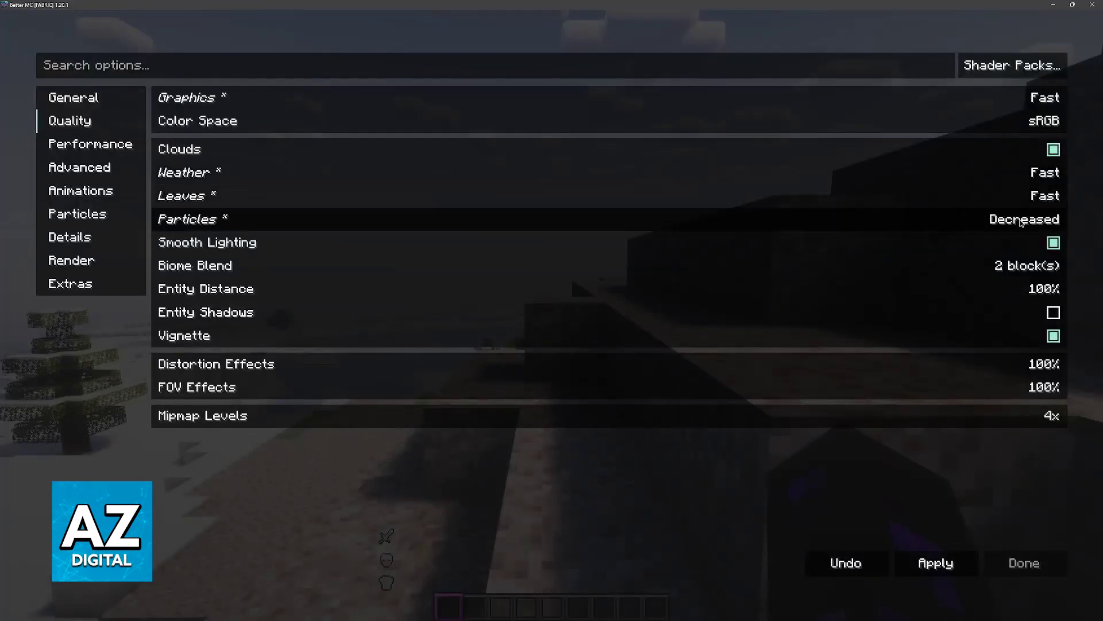
click(1032, 217)
click(1030, 224)
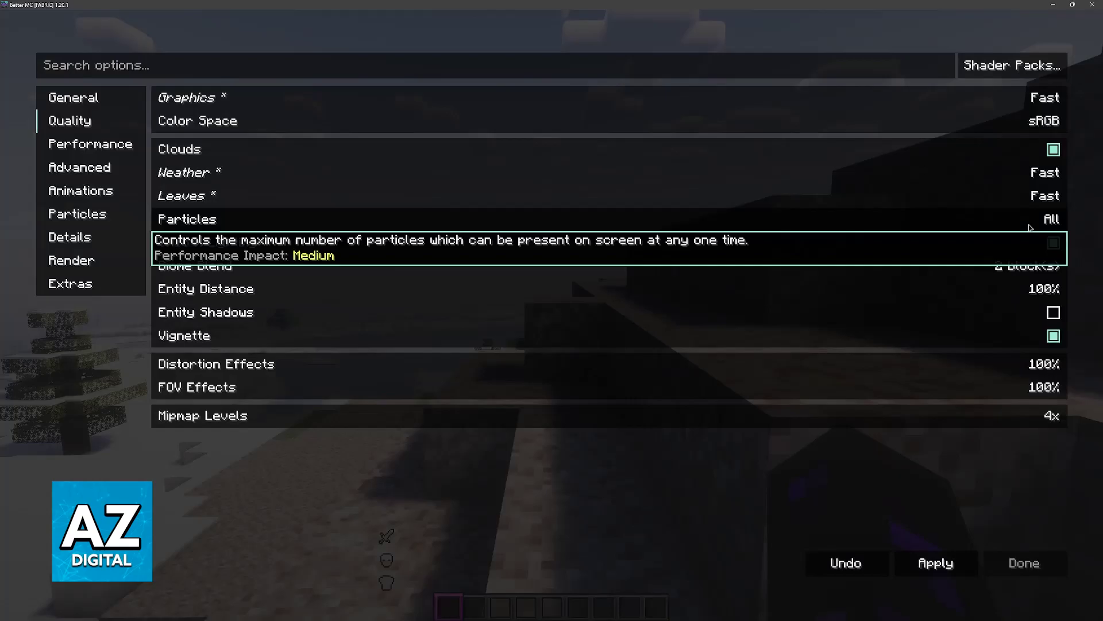
click(1030, 228)
click(1029, 227)
Turn off Smooth Lighting and Vignette, and apply the changed video settings.
click(796, 248)
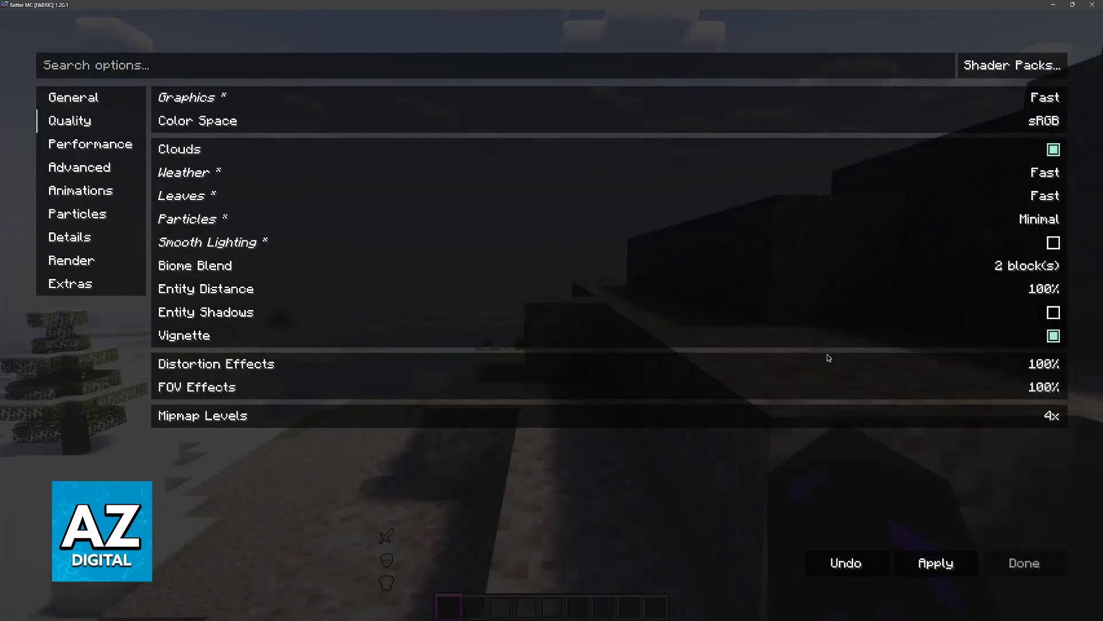
click(778, 333)
click(92, 146)
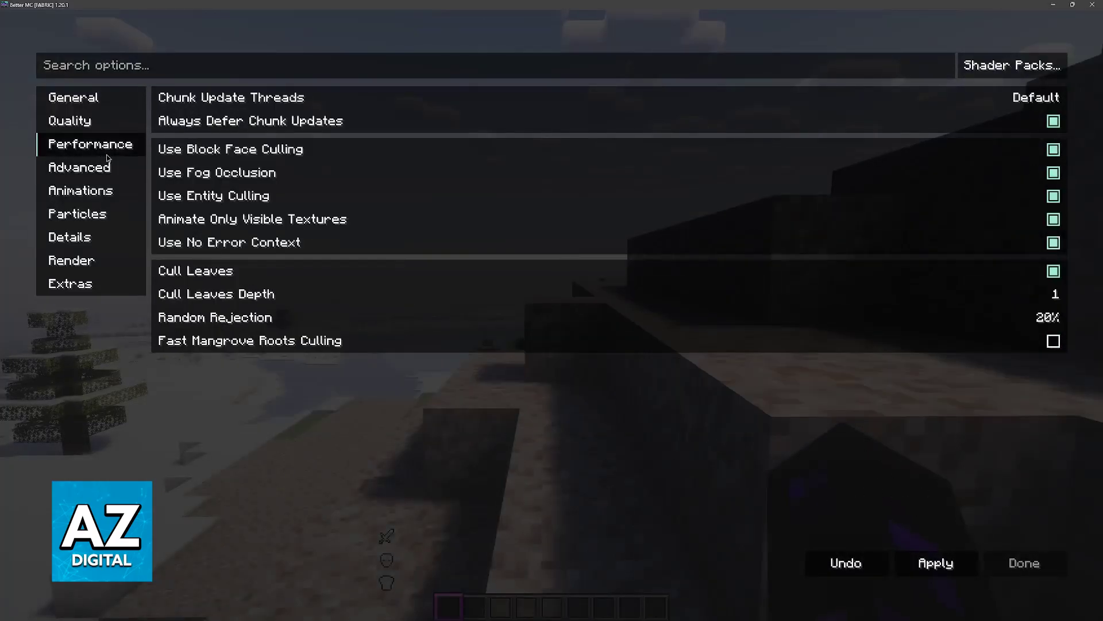
click(961, 555)
Return to the game world and show the debug overlay with the frame rate.
key(Escape)
key(Escape)
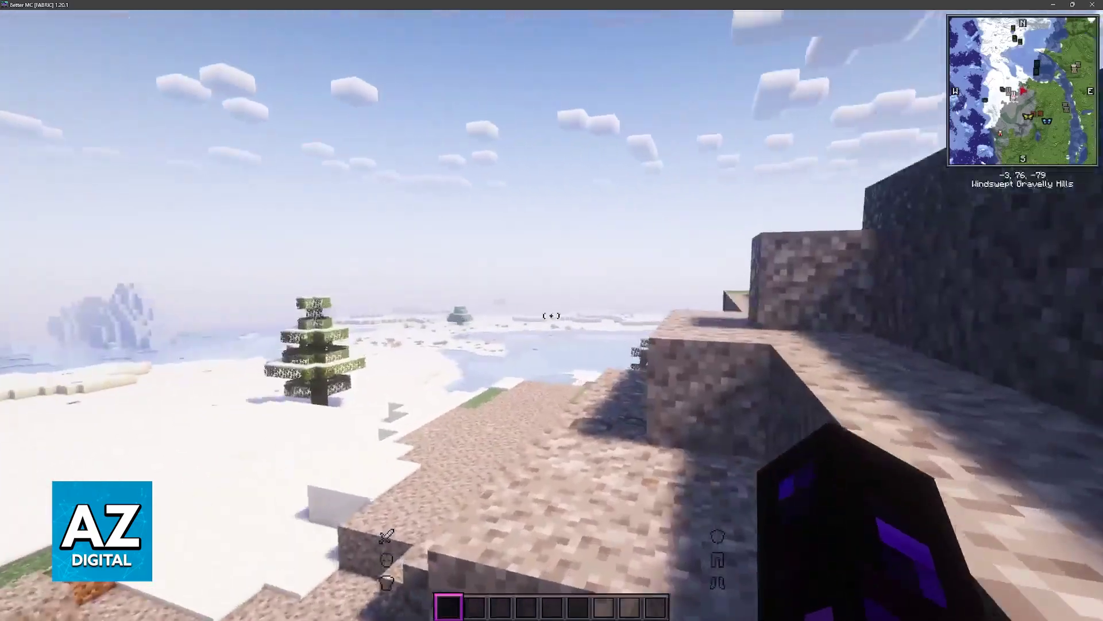
key(F3)
Disable shaders in the video settings' shader pack selection and apply the change.
key(Escape)
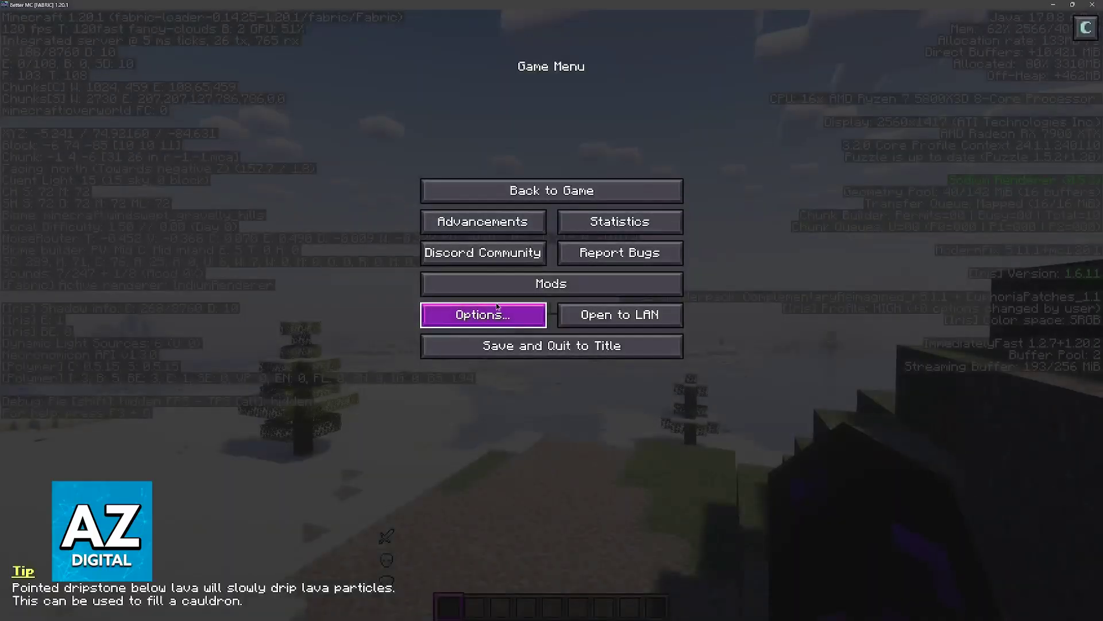
click(497, 306)
click(460, 208)
click(1015, 64)
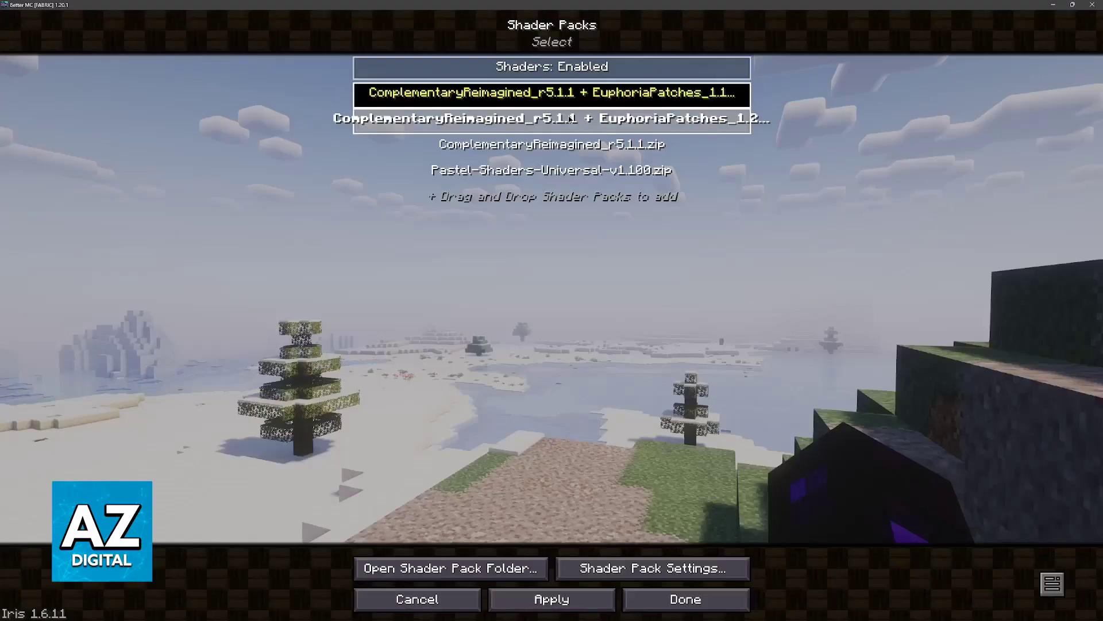
click(578, 70)
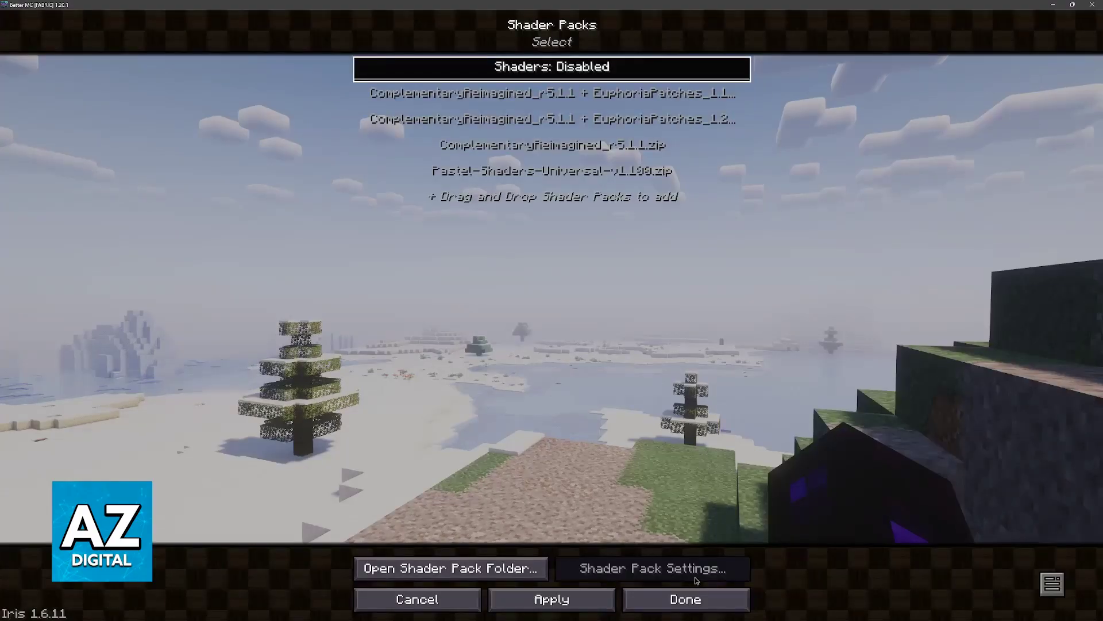
click(598, 599)
click(697, 600)
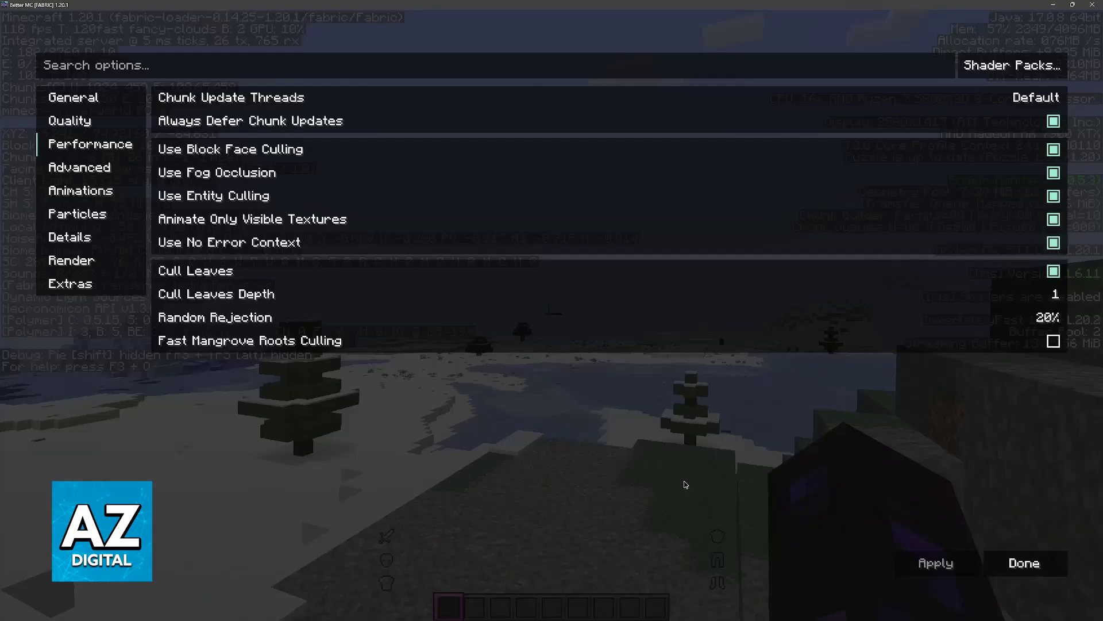
Return to the game and walk across the snowy plains to check the frame rate without shaders.
key(Escape)
key(Escape)
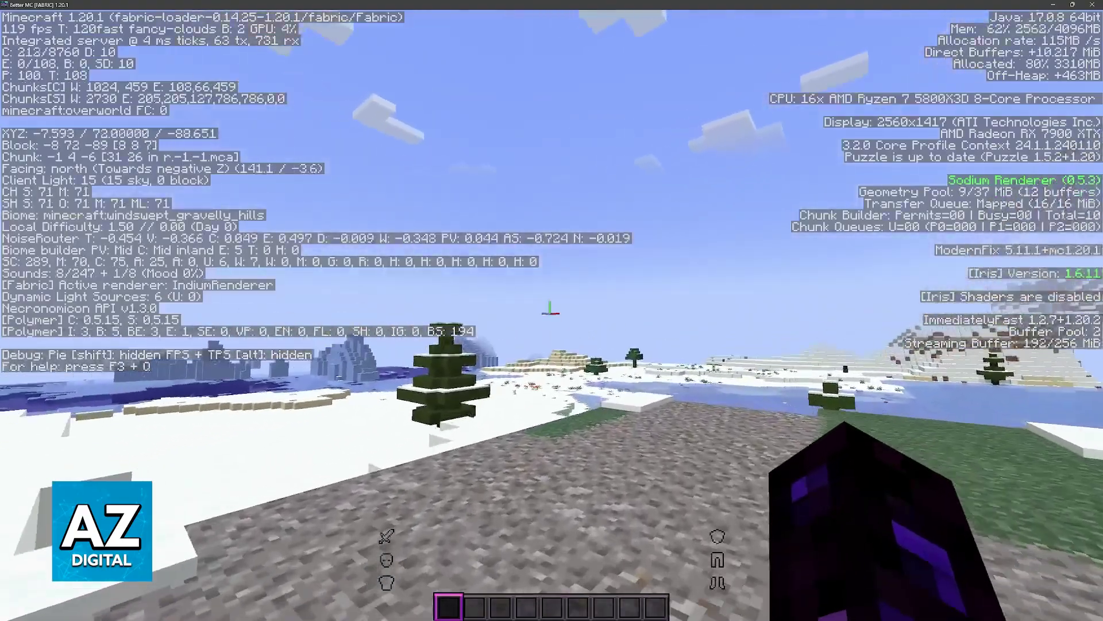
key(w)
scroll(552, 311, down, 7)
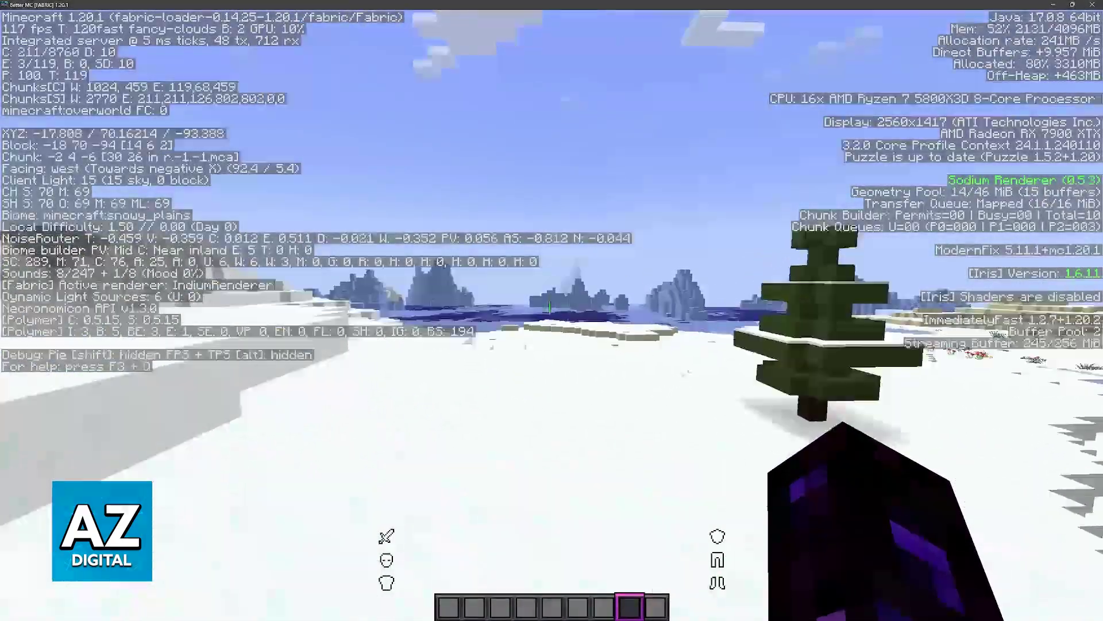
key(w)
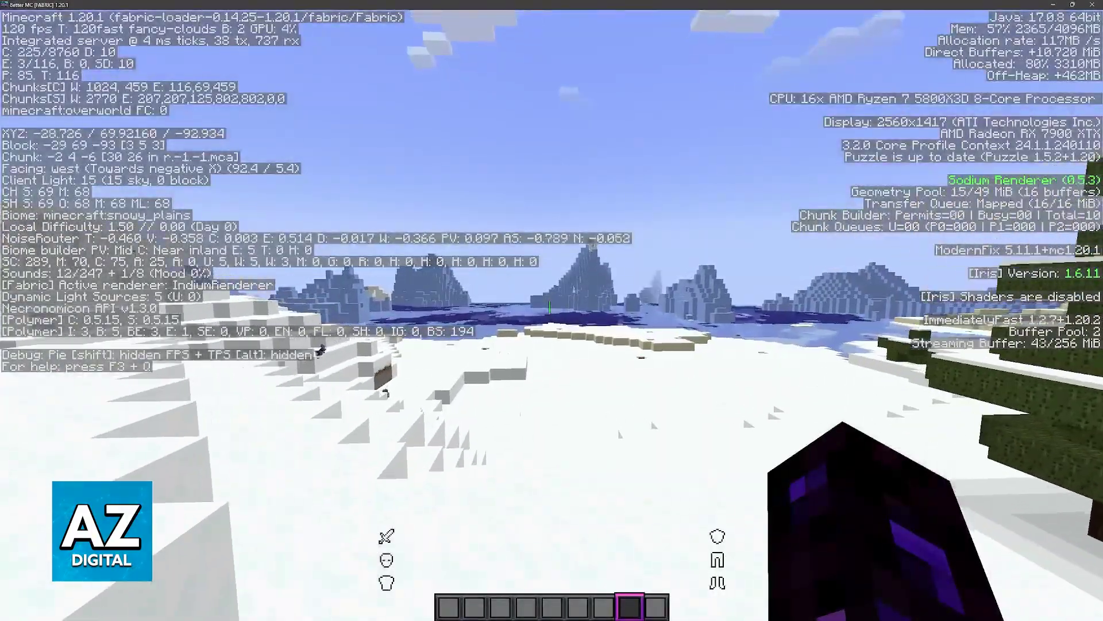
key(w)
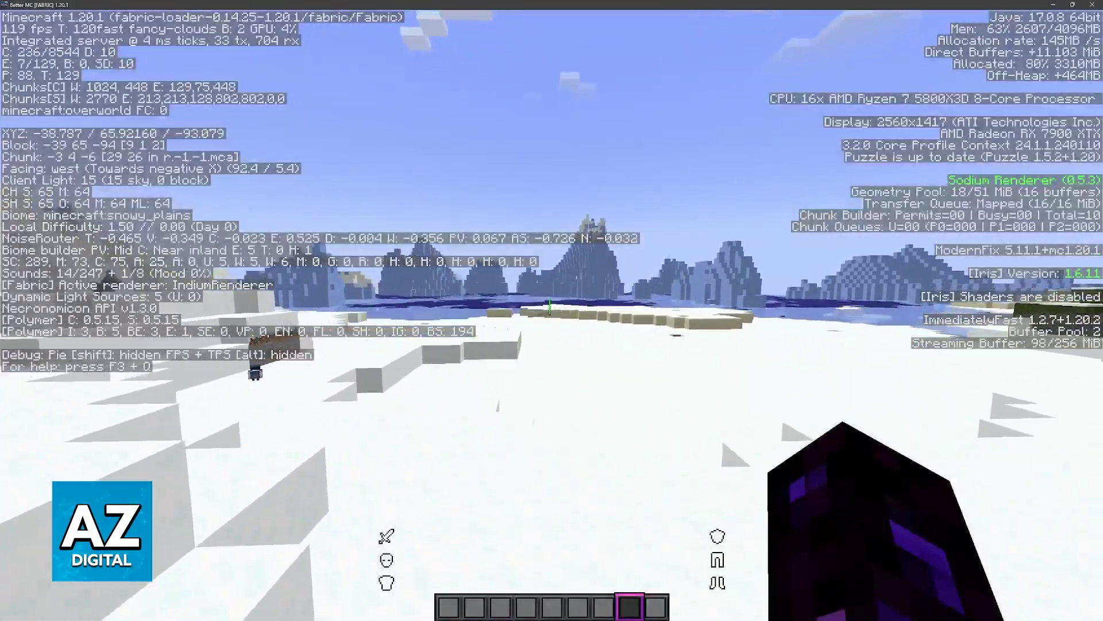
key(w)
Pause the game, switch to the CurseForge app, and open its settings.
key(Escape)
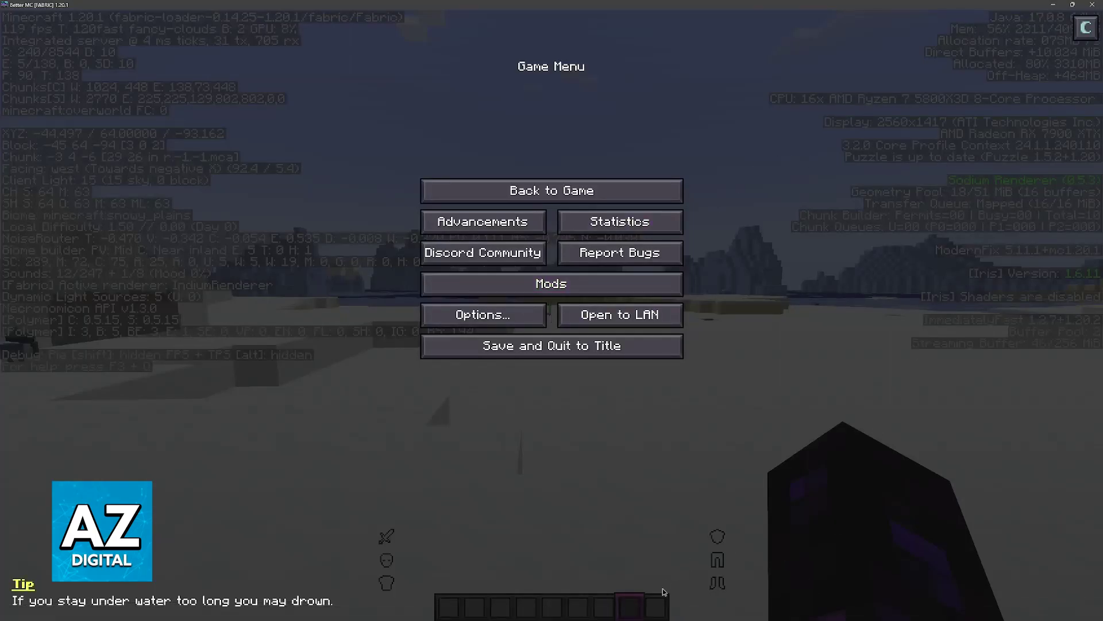
click(653, 609)
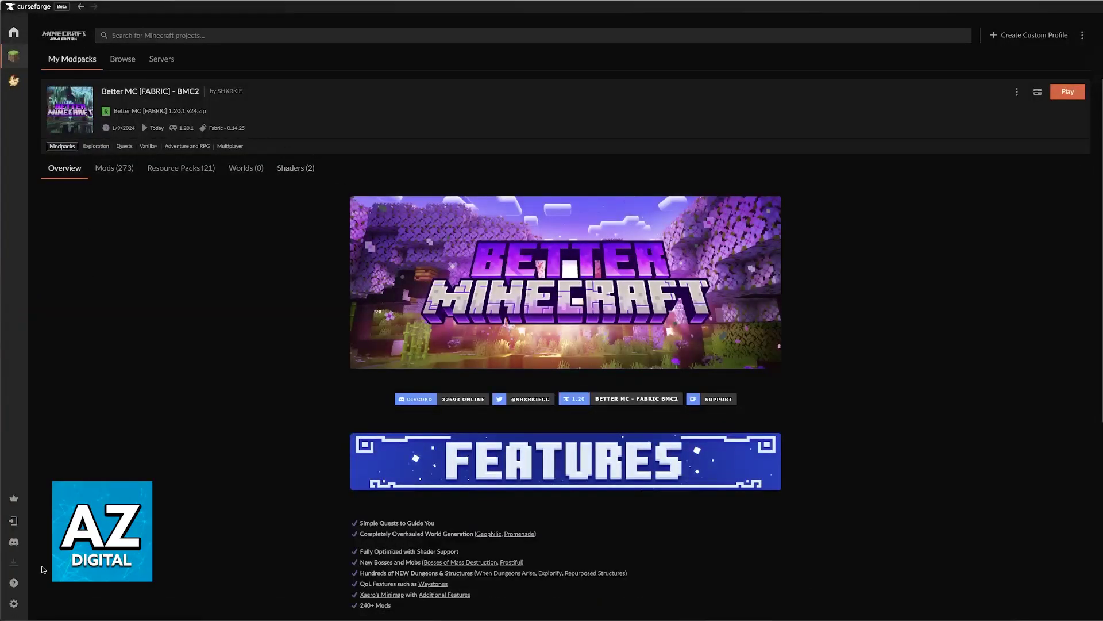
click(15, 604)
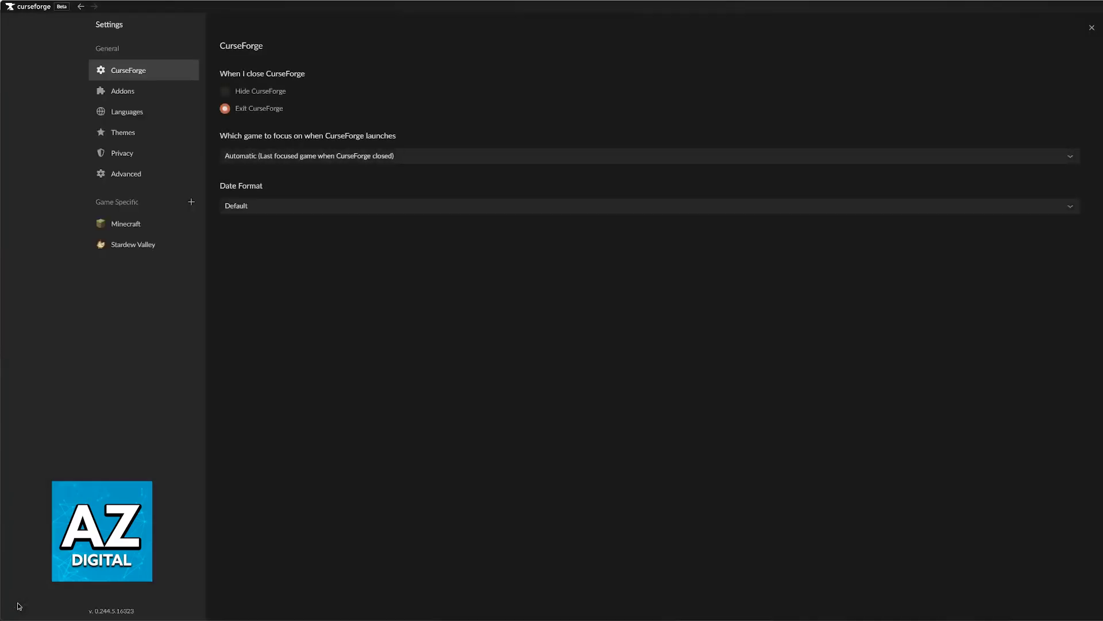
In the Minecraft-specific settings, set the default memory allocated to profiles to 8064 MB.
click(145, 224)
scroll(279, 323, down, 1)
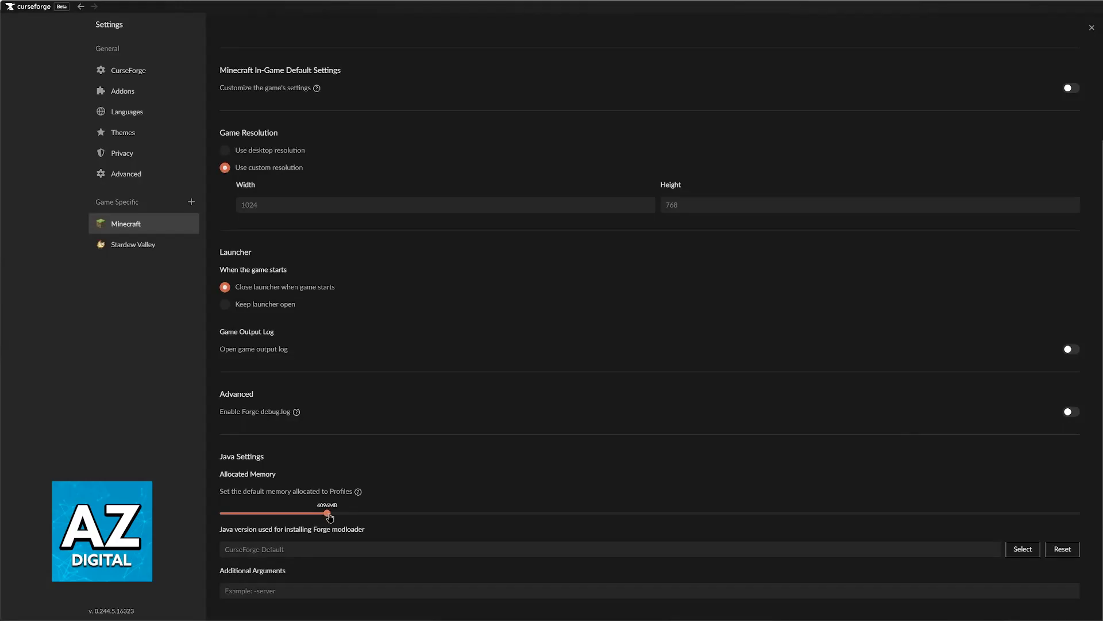
drag(333, 517, 430, 518)
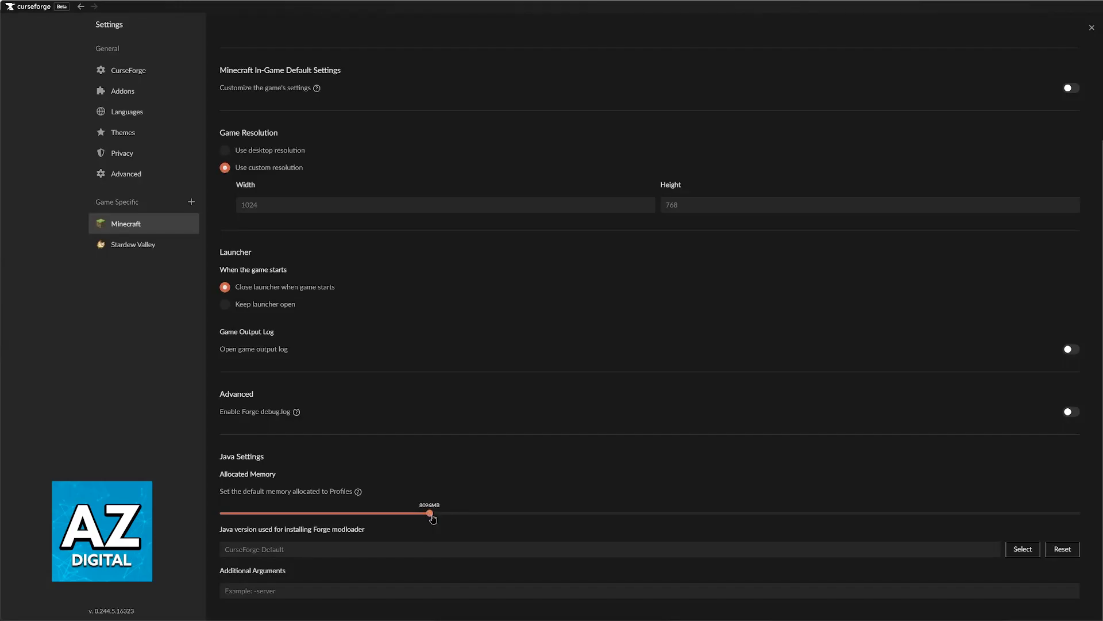
mouse_move(426, 516)
mouse_down()
mouse_move(357, 521)
mouse_move(578, 519)
mouse_move(390, 517)
mouse_move(424, 523)
mouse_up()
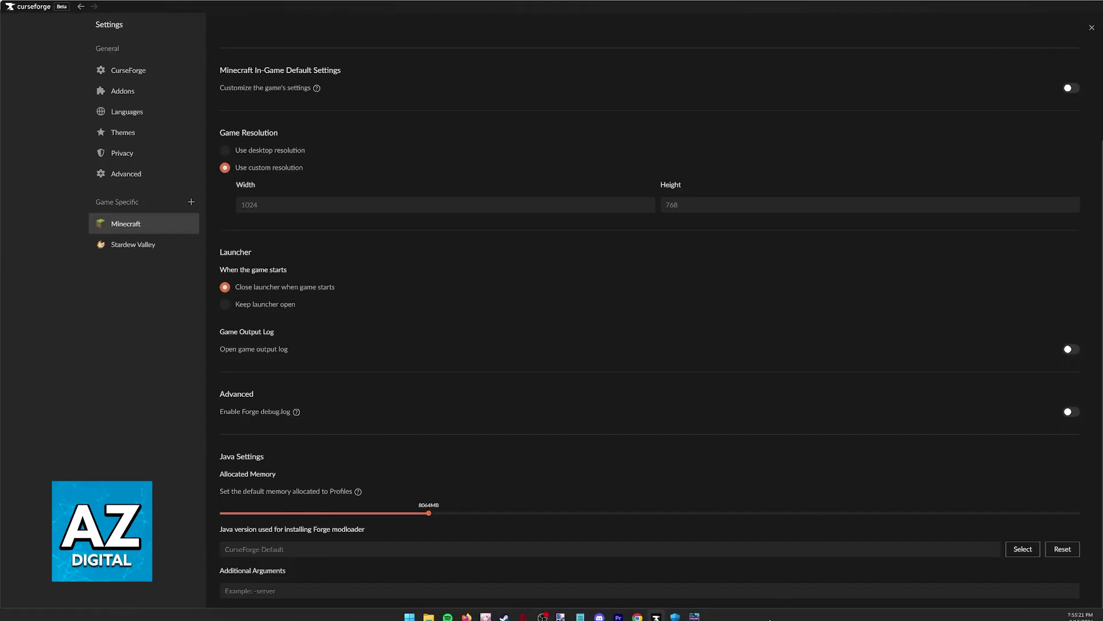
Switch back to Minecraft, resume the game, and walk from the snowy plains across the frozen river to the frozen ocean to observe the frame rate.
click(705, 614)
click(552, 191)
key(w)
key(1)
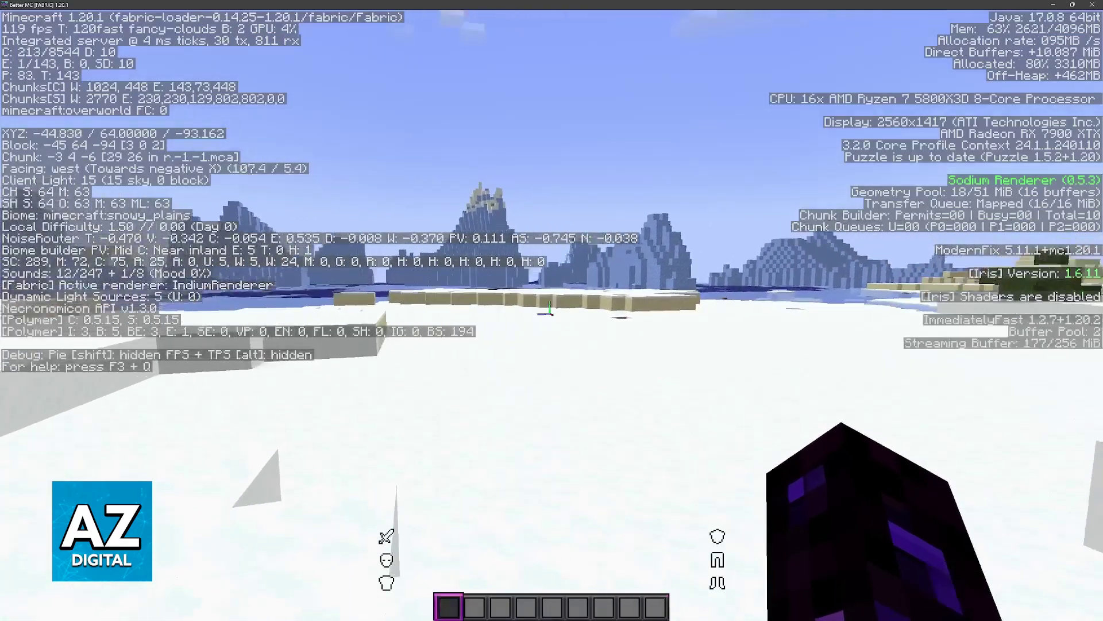
key(5)
key(w)
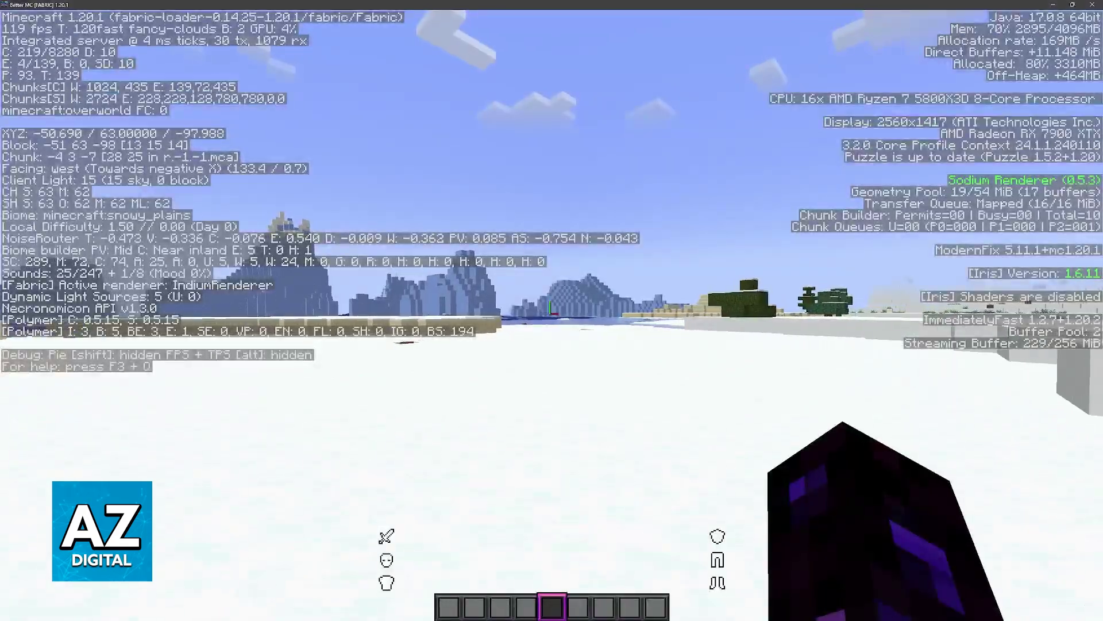
key(w)
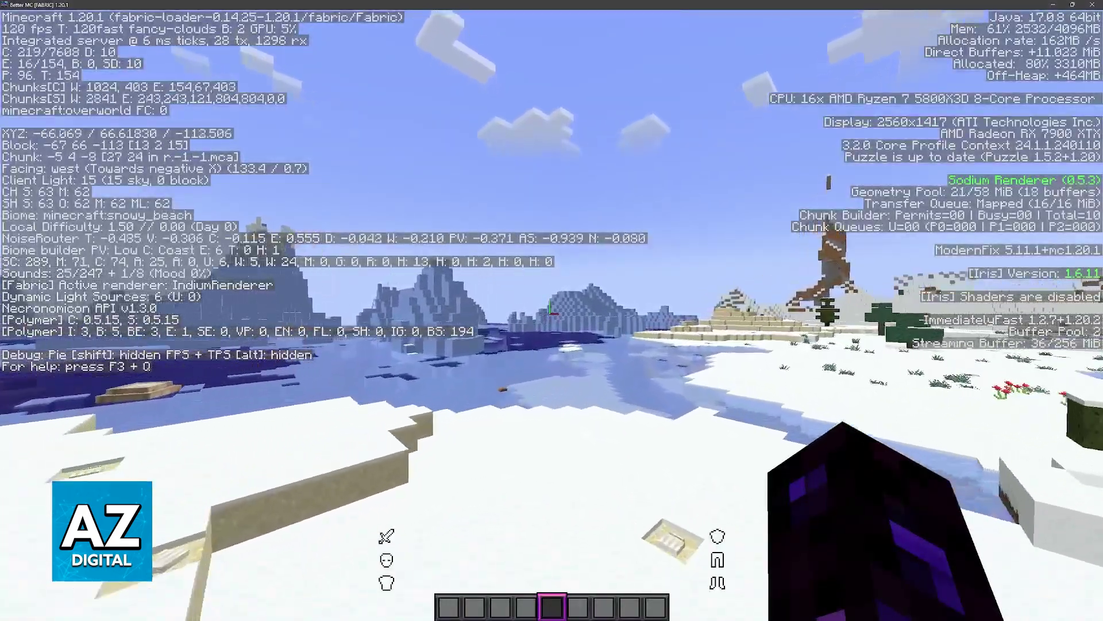
key(w)
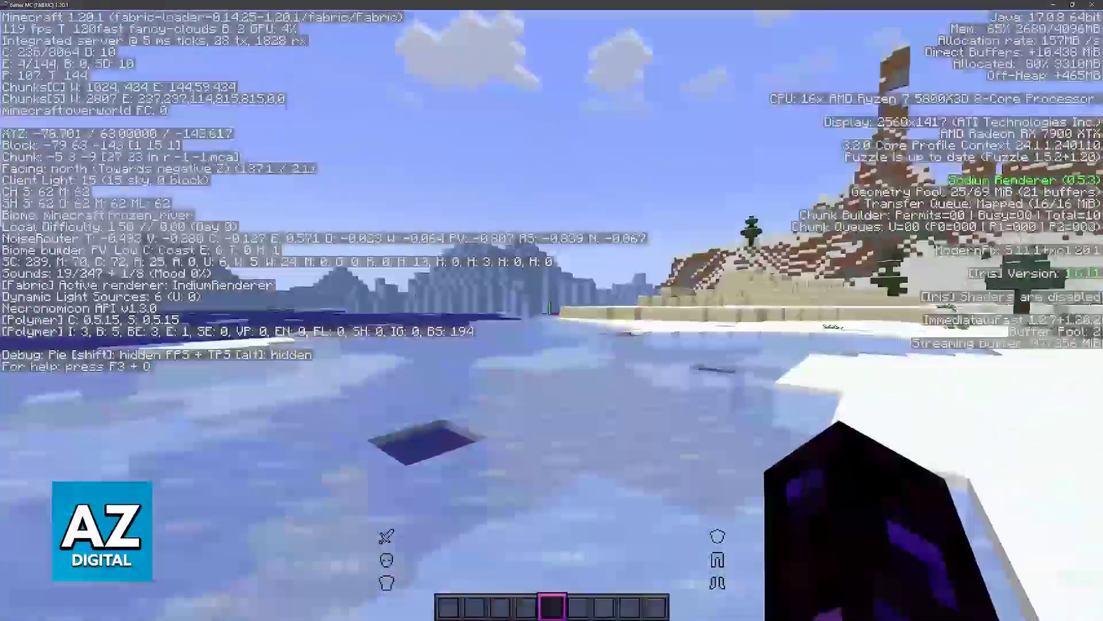
key(7)
key(4)
key(w)
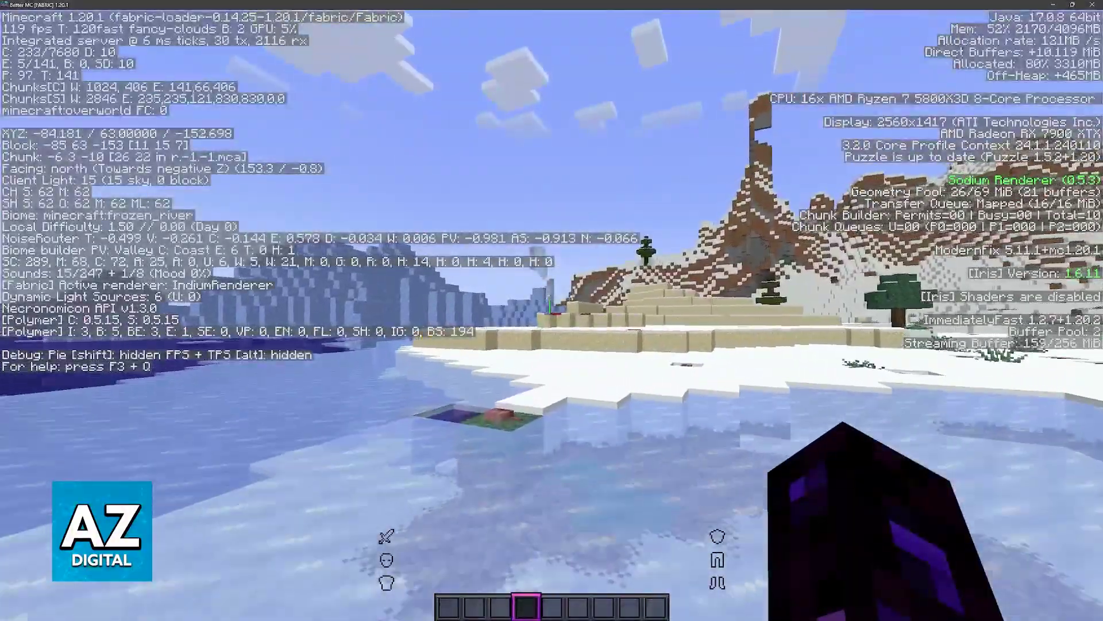
key(w)
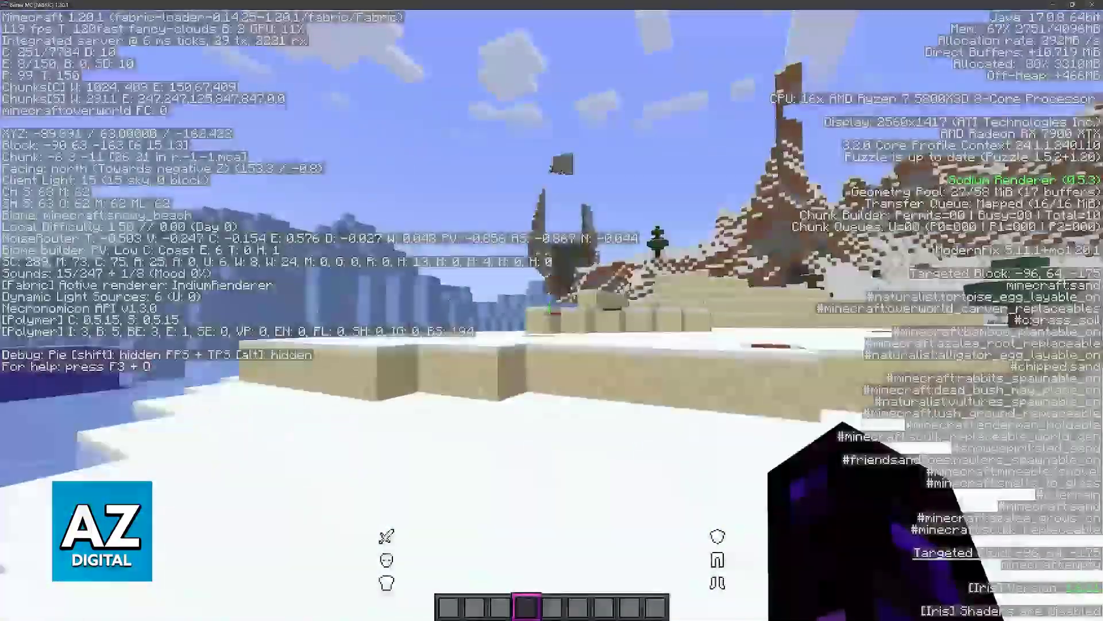
key(w)
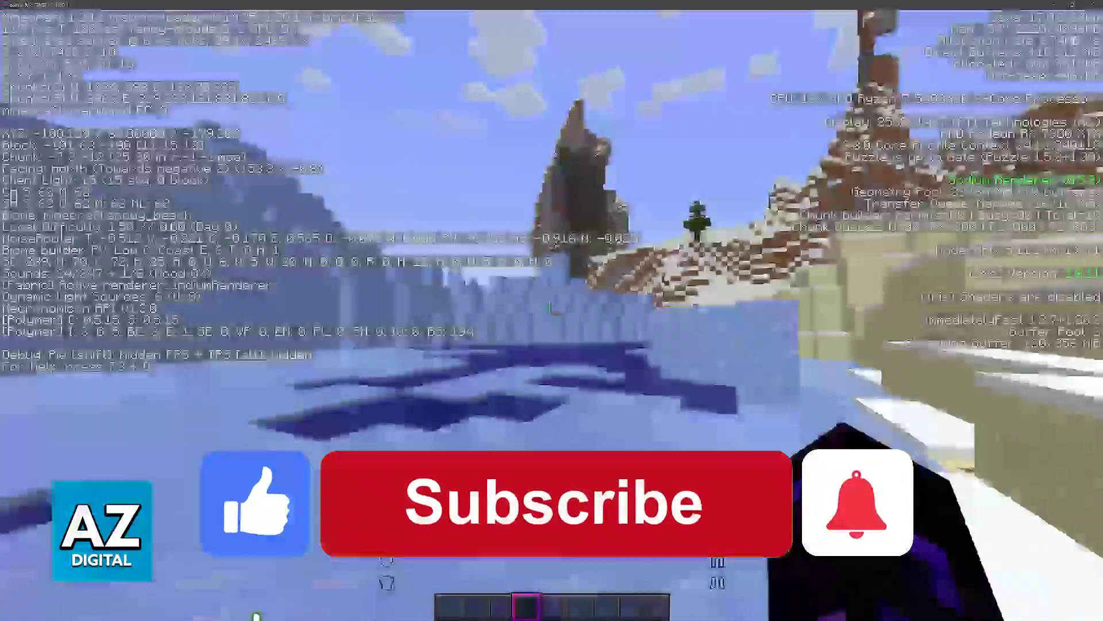
key(w)
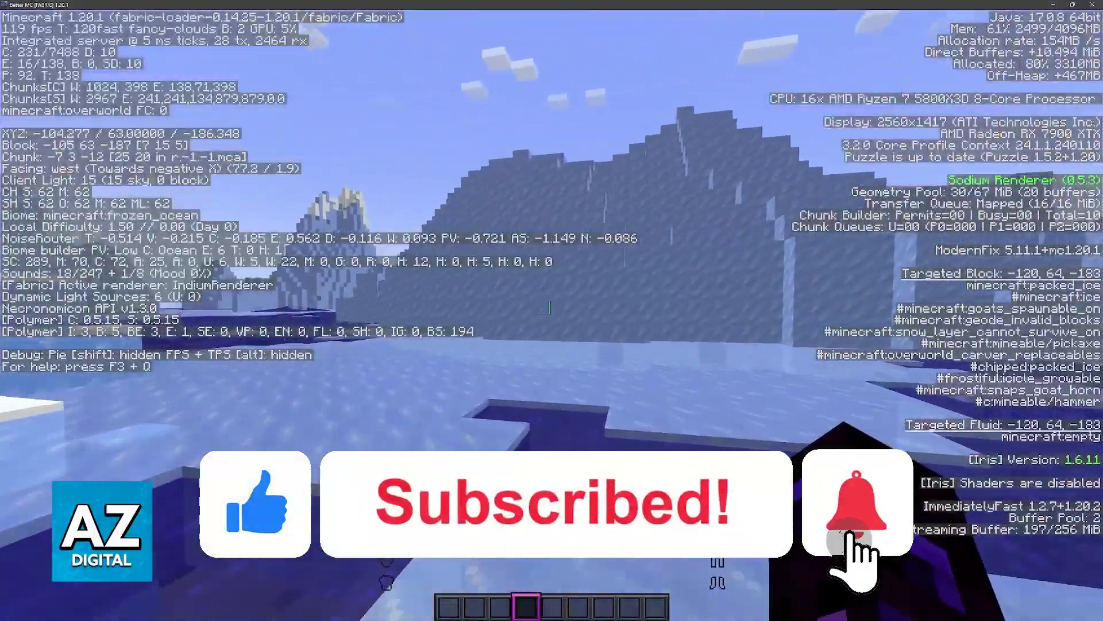
key(w)
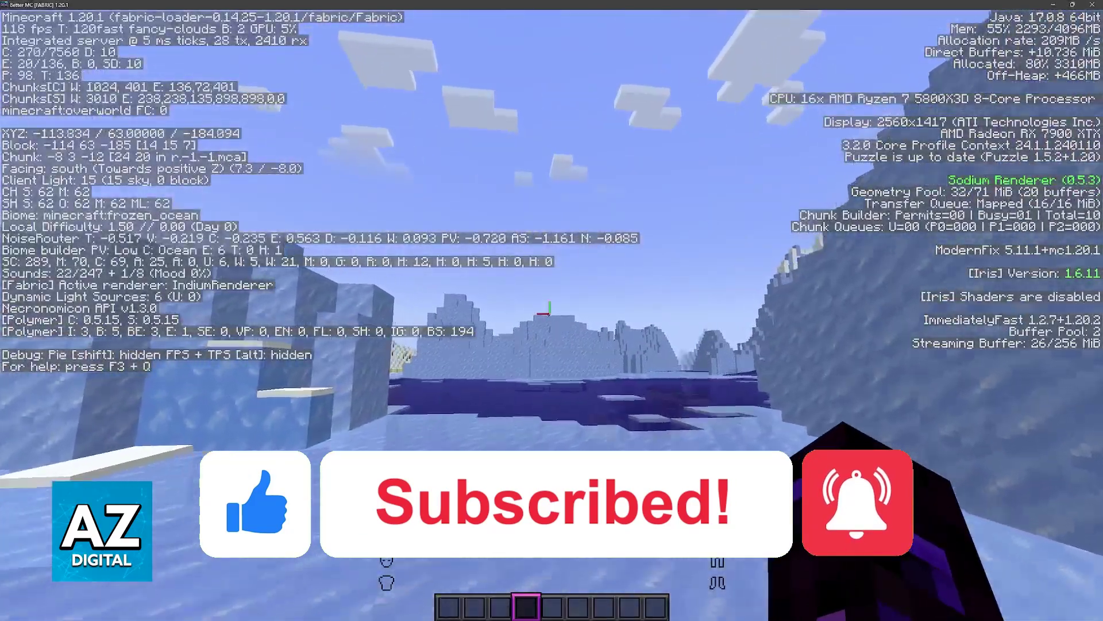